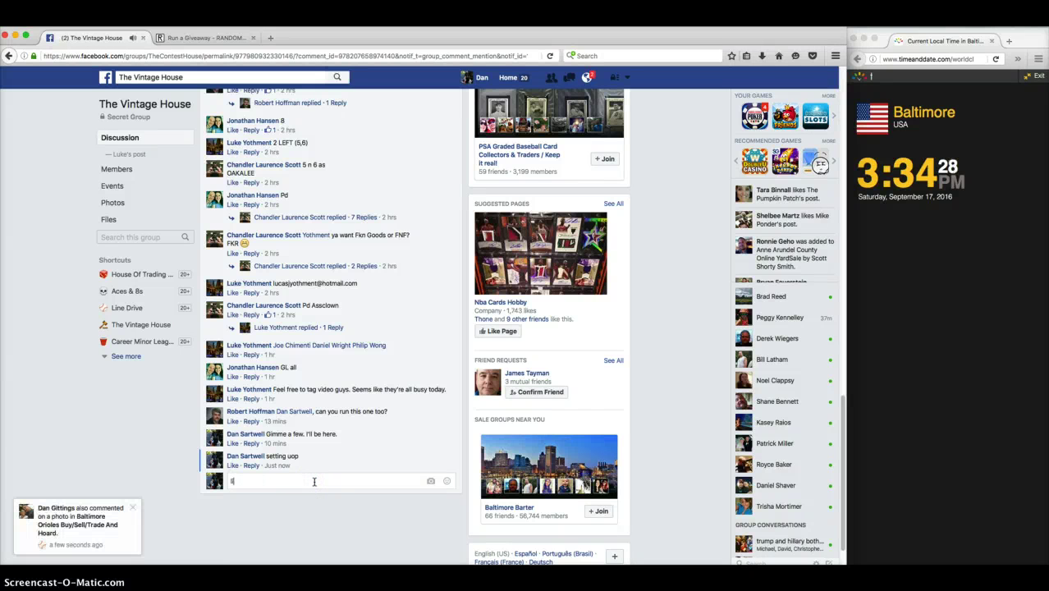
- Post 'live' in the thread, copy the ten numbered entries, and return to the giveaway page
key("Return")
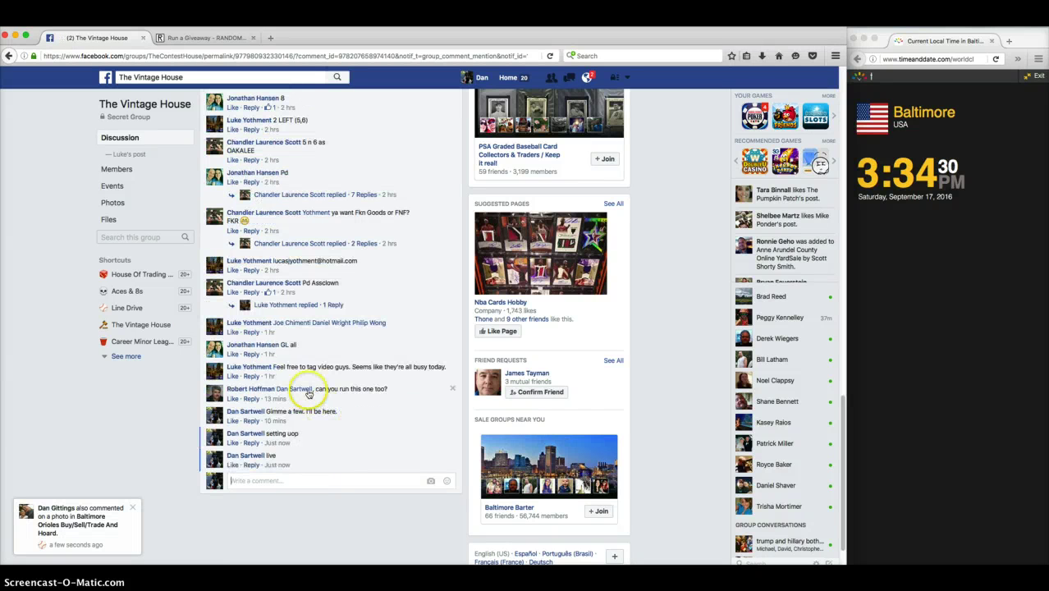
scroll(299, 389, "up", 3)
scroll(303, 391, "up", 5)
scroll(303, 391, "up", 2)
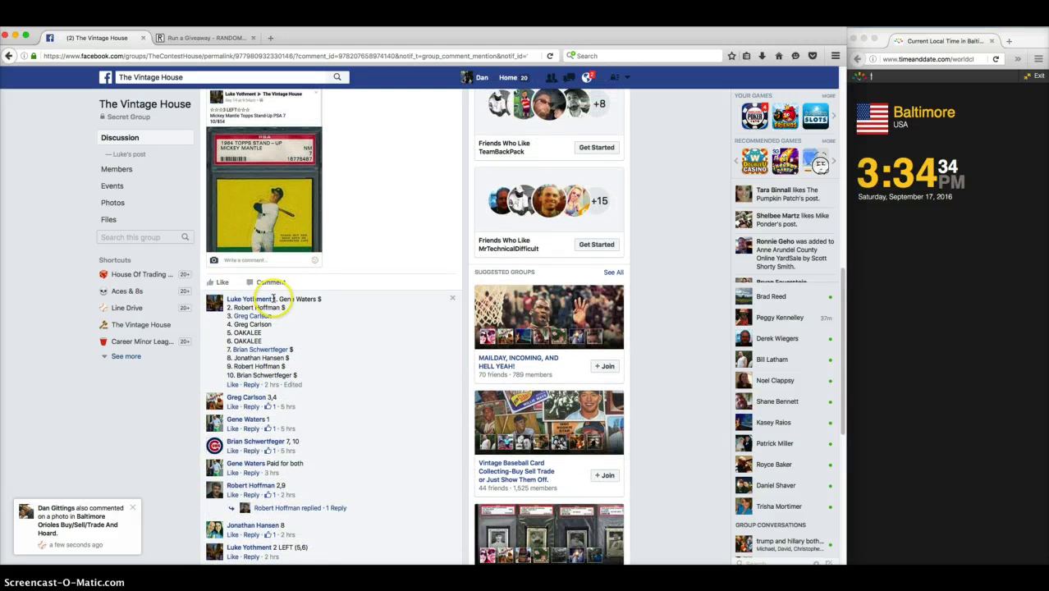
left_click_drag(325, 294, 335, 376)
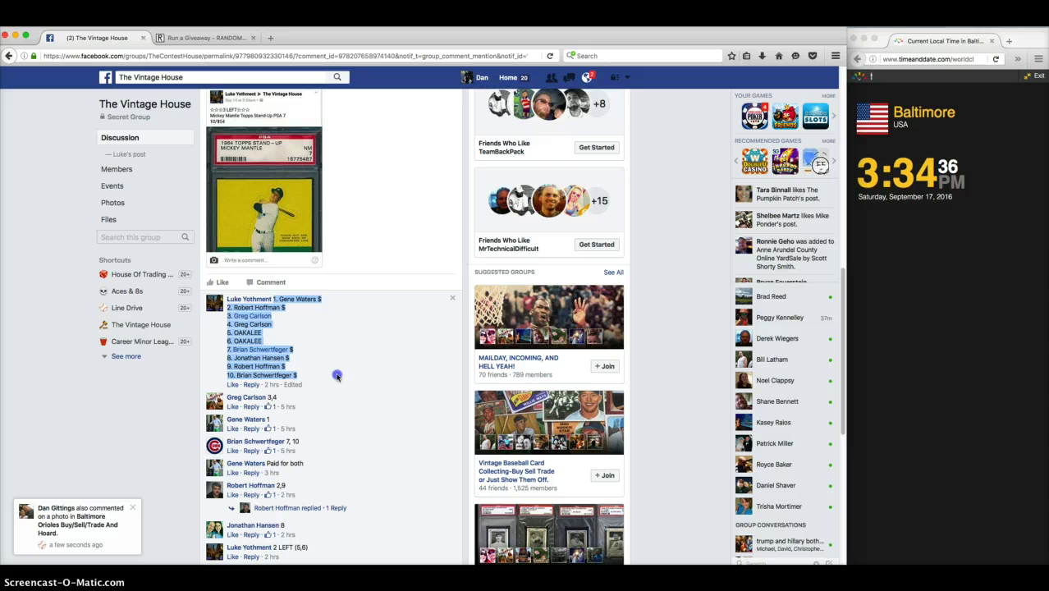
right_click(335, 373)
left_click(349, 371)
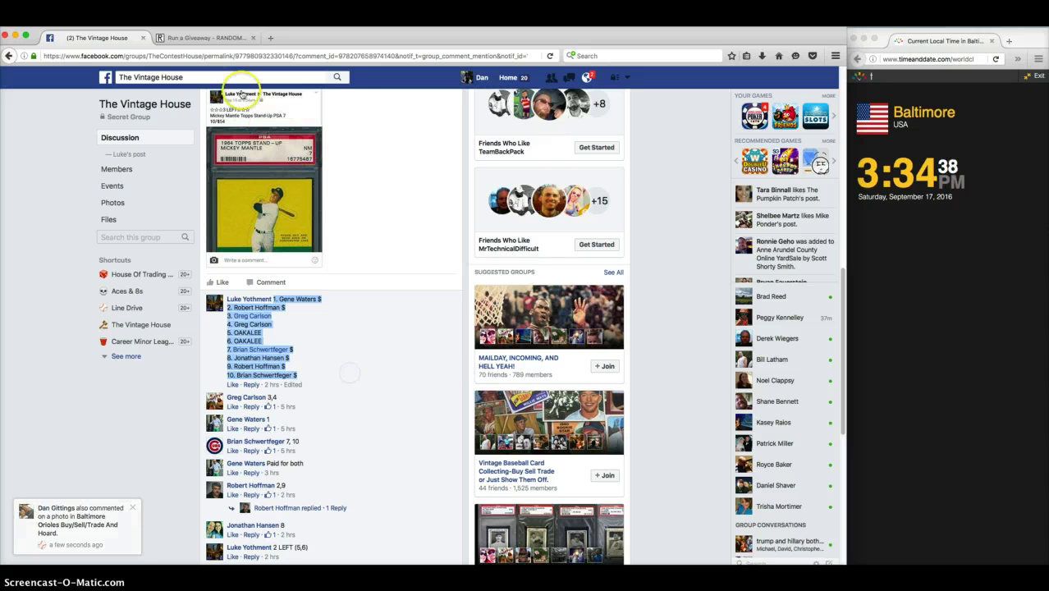
left_click(202, 39)
- Paste the ten entries, dice-roll 8 total rounds, and begin the giveaway
right_click(194, 260)
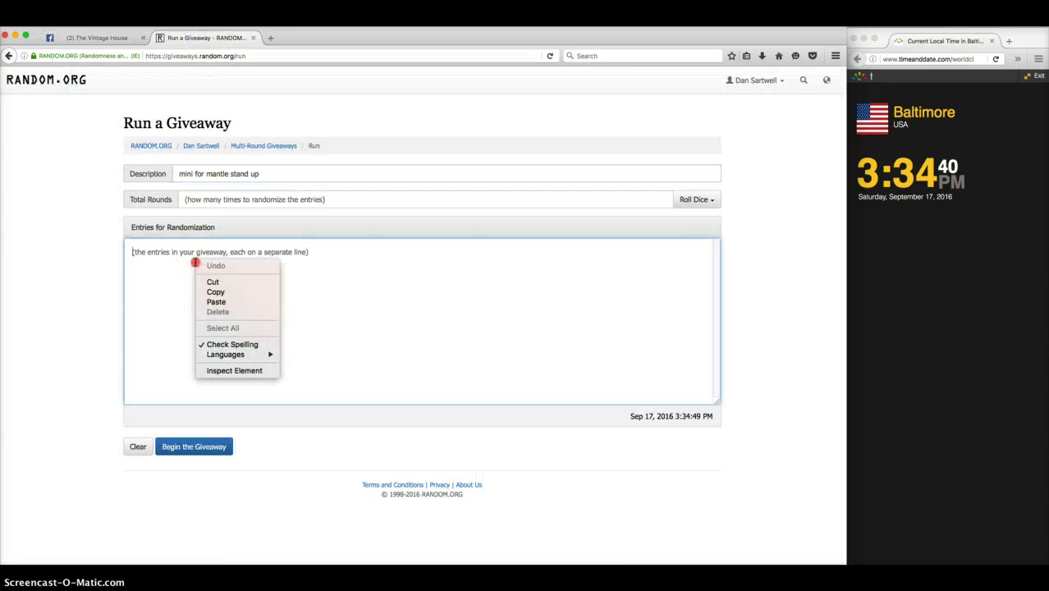
left_click(218, 302)
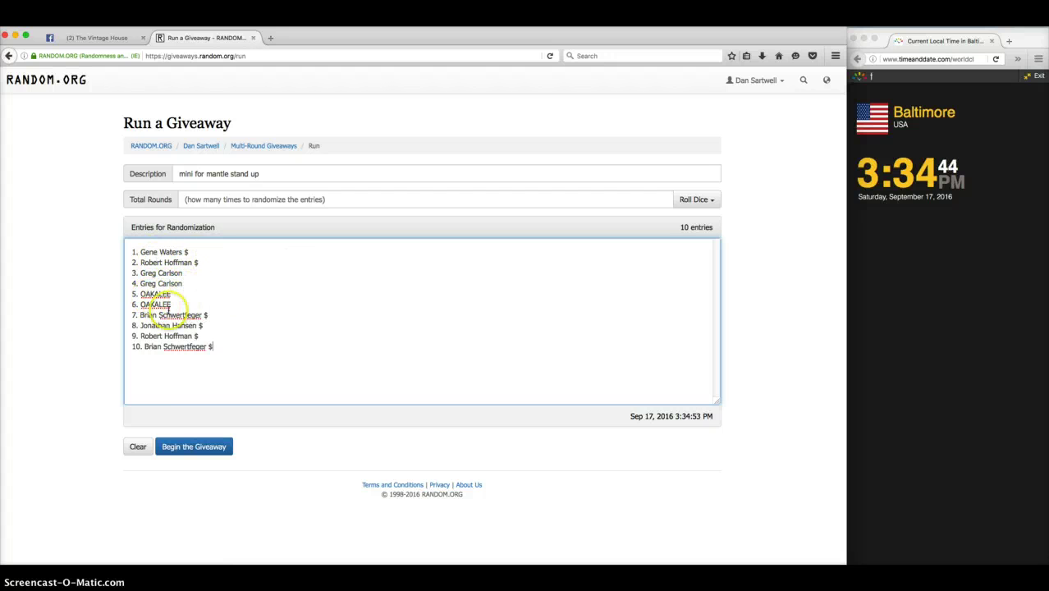
left_click(696, 200)
left_click(683, 220)
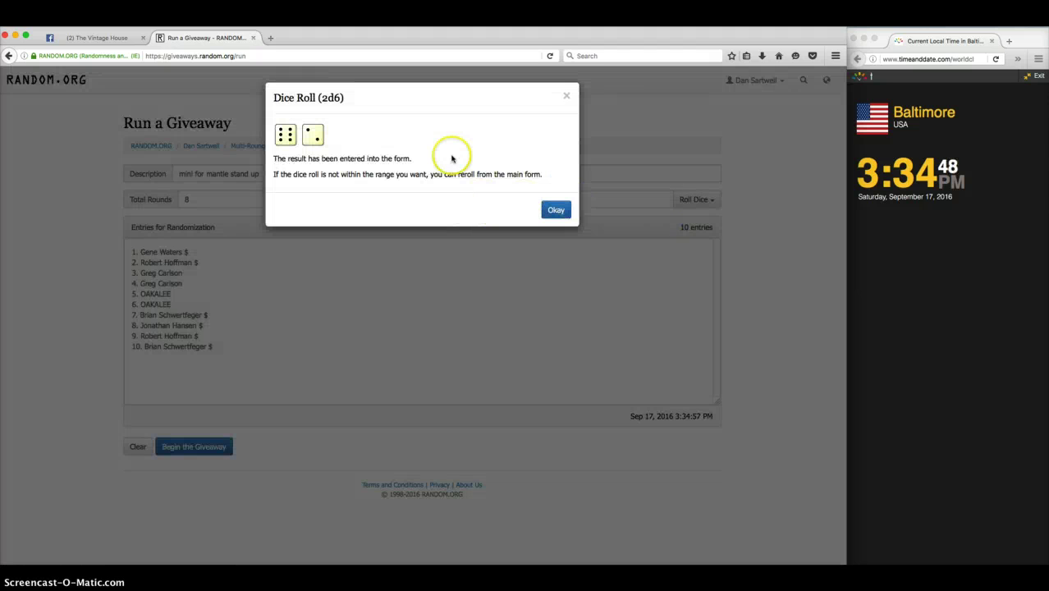
left_click(554, 210)
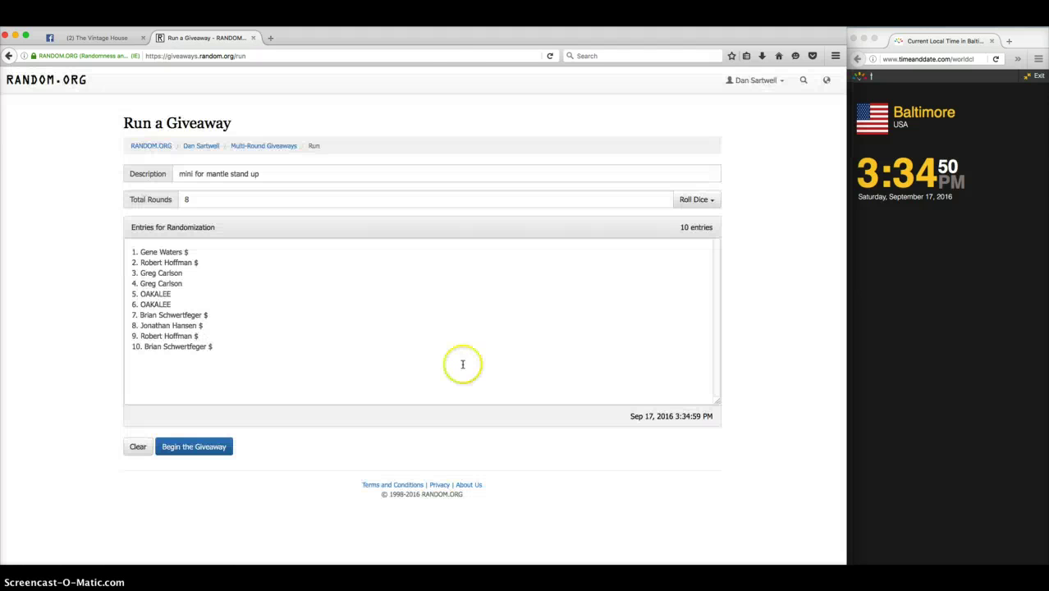
left_click(207, 450)
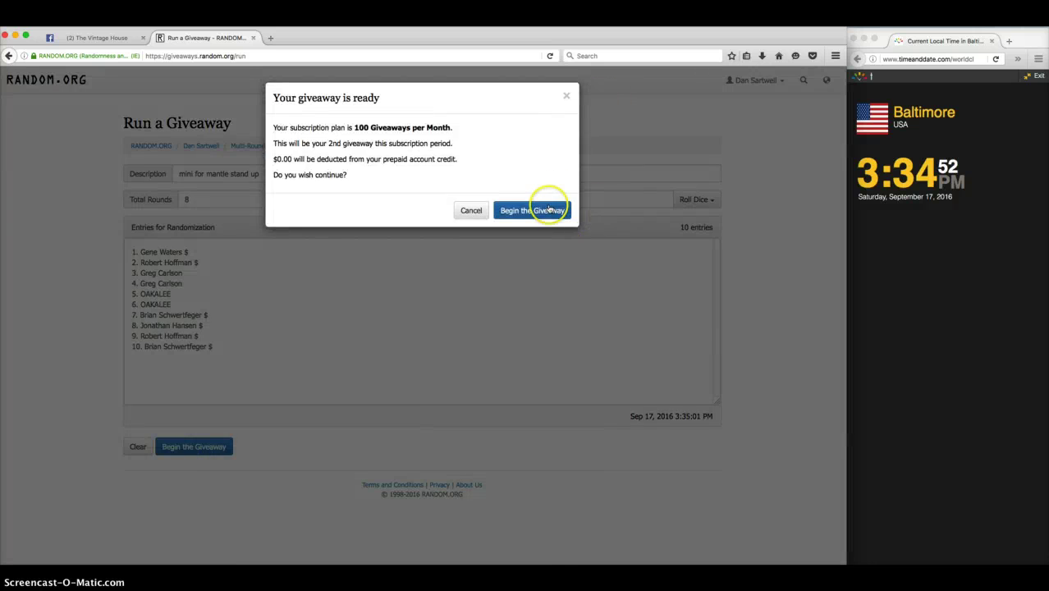
left_click(542, 209)
- Advance through the remaining rounds to final round 8 and select the top four results
left_click(195, 446)
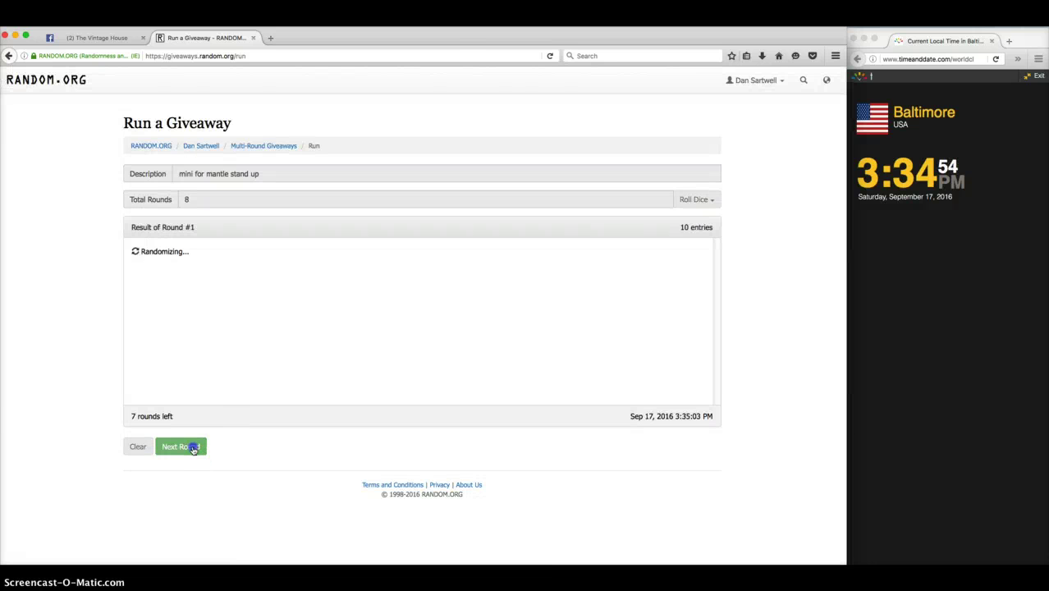
left_click(194, 447)
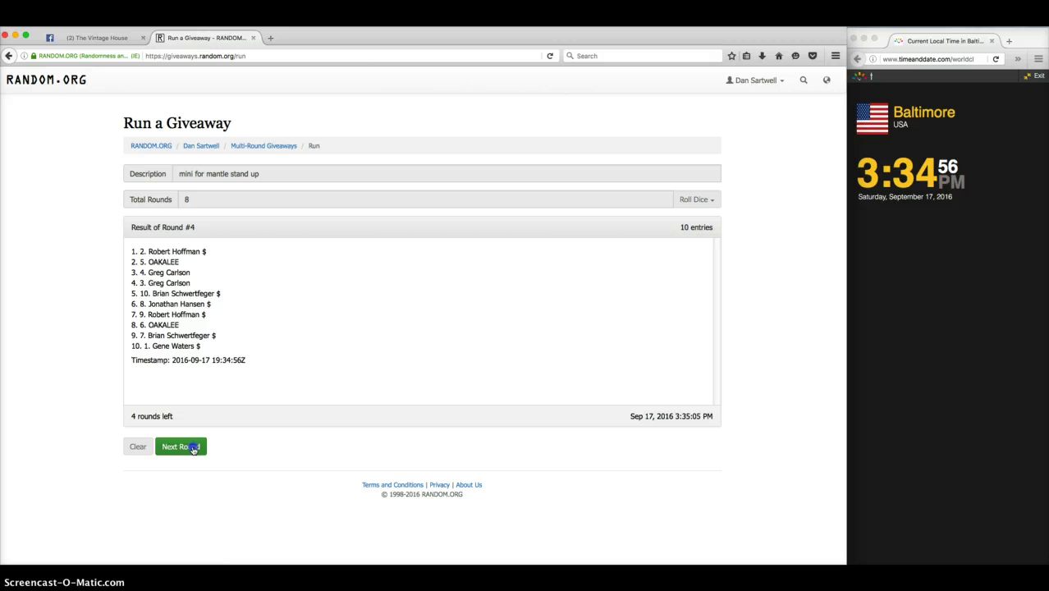
left_click(194, 450)
left_click(194, 449)
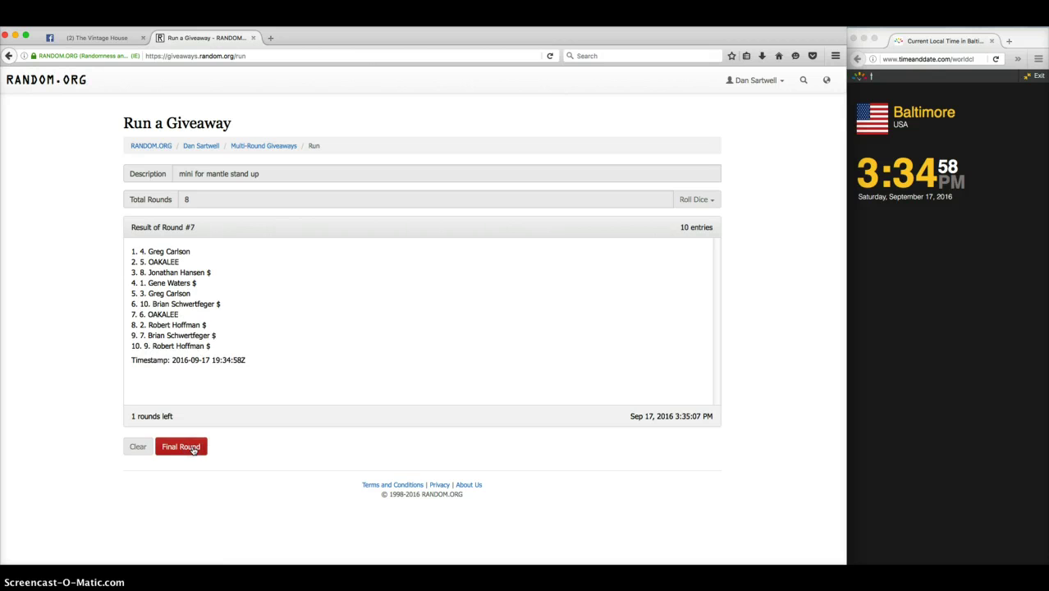
left_click(194, 449)
left_click_drag(321, 254, 318, 278)
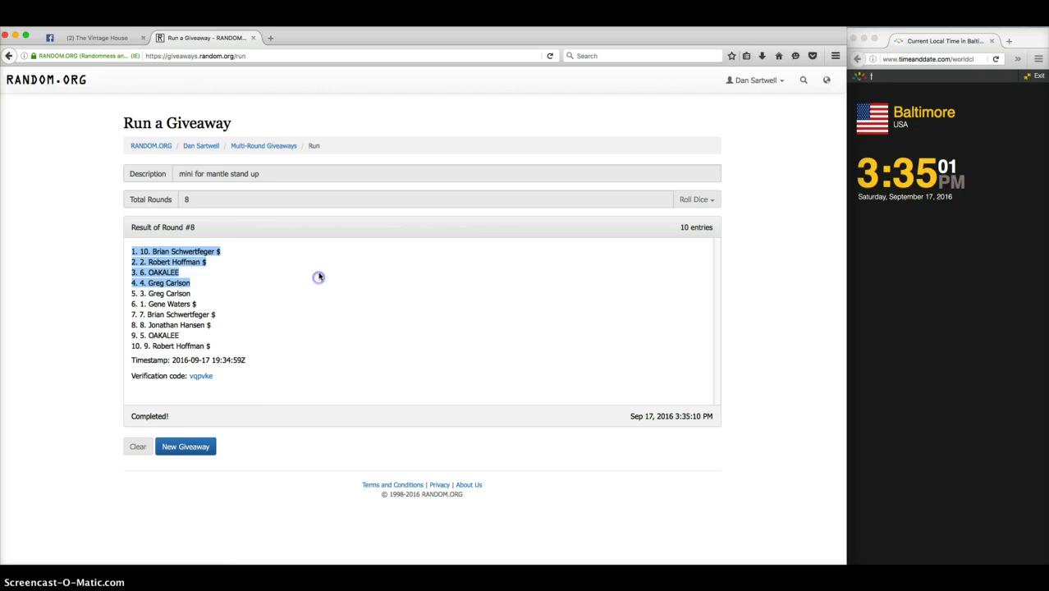
- Check the final results, selecting the first-place and last-place result lines
left_click(93, 39)
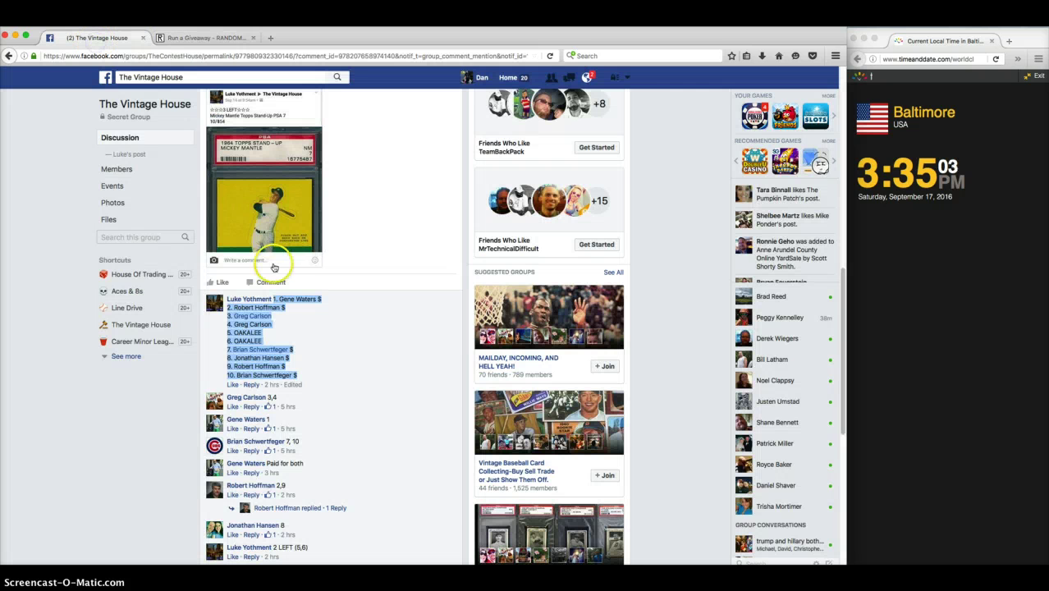
scroll(274, 267, "up", 4)
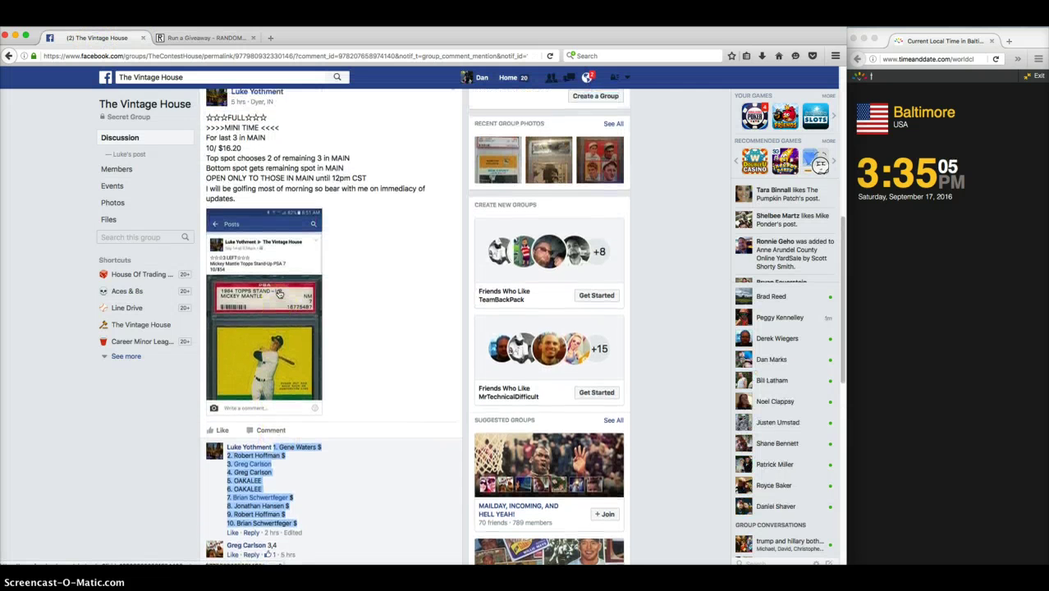
scroll(279, 294, "up", 1)
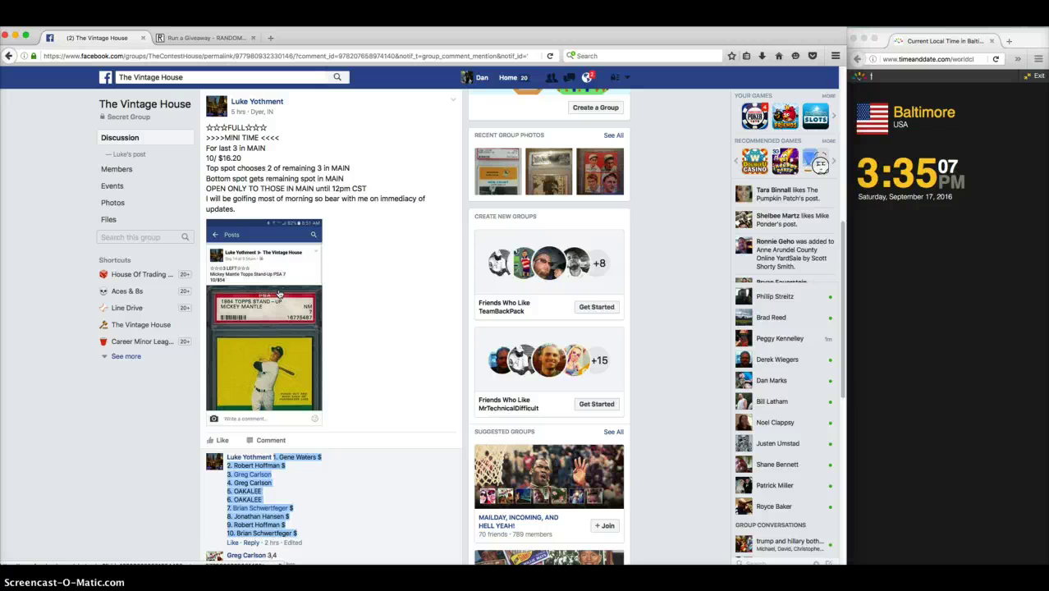
scroll(279, 293, "down", 1)
scroll(279, 293, "down", 1)
scroll(279, 293, "down", 1)
scroll(279, 293, "down", 1)
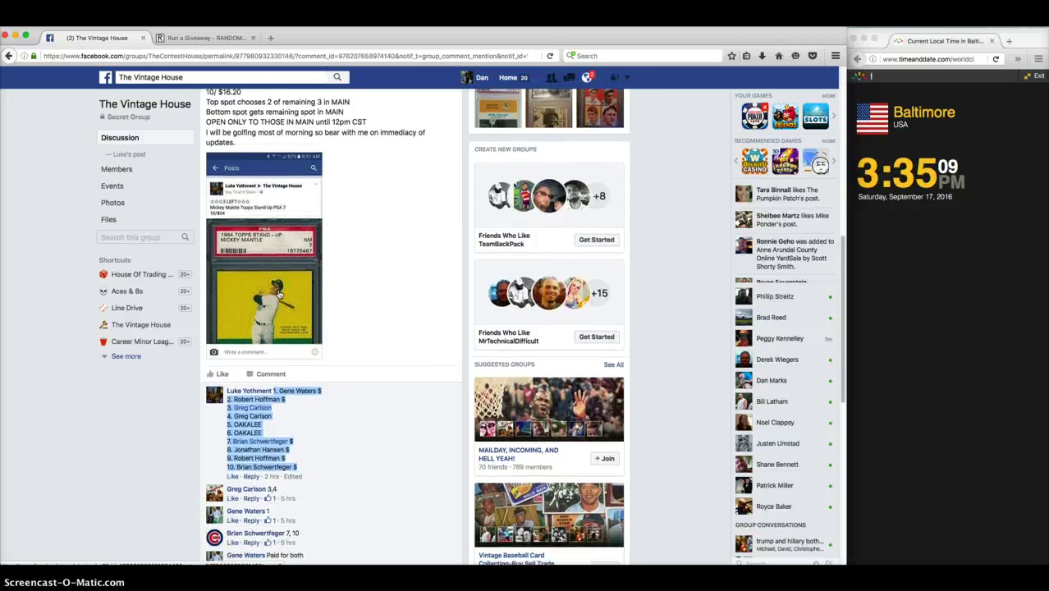
left_click(235, 37)
left_click(187, 251)
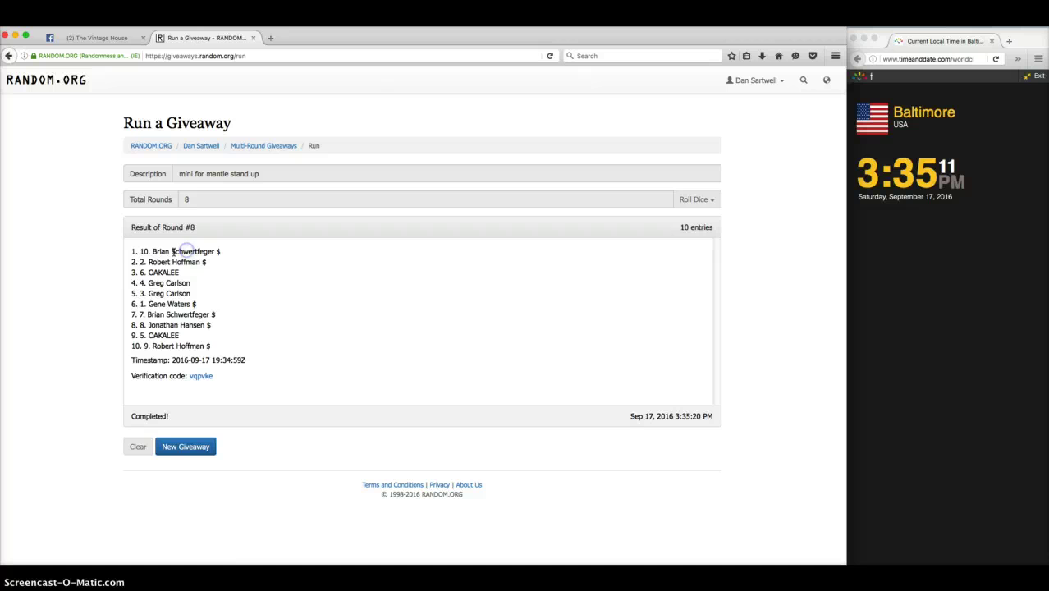
left_click_drag(131, 253, 266, 254)
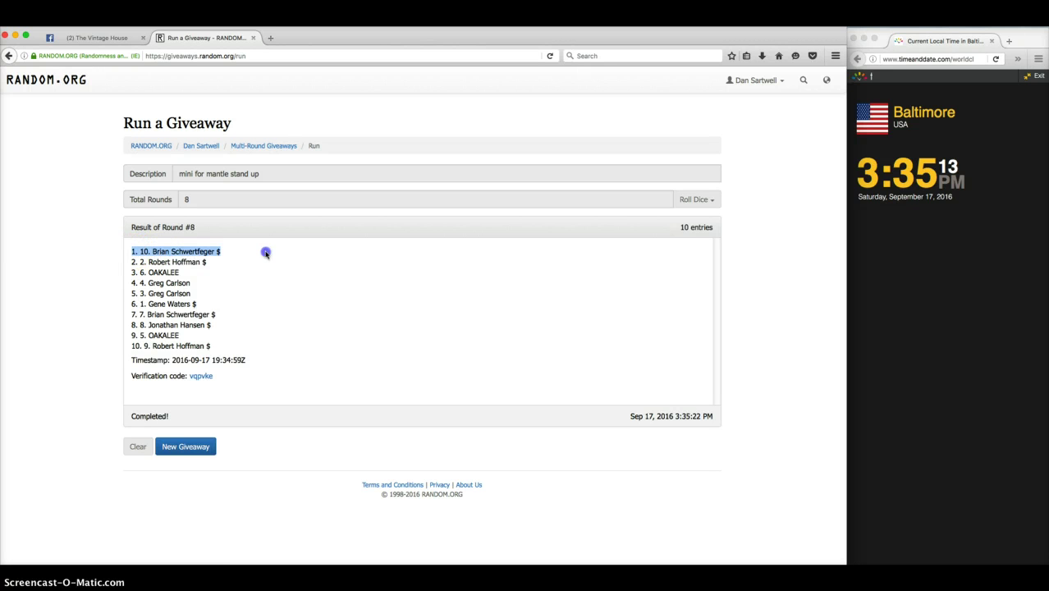
left_click_drag(131, 346, 260, 346)
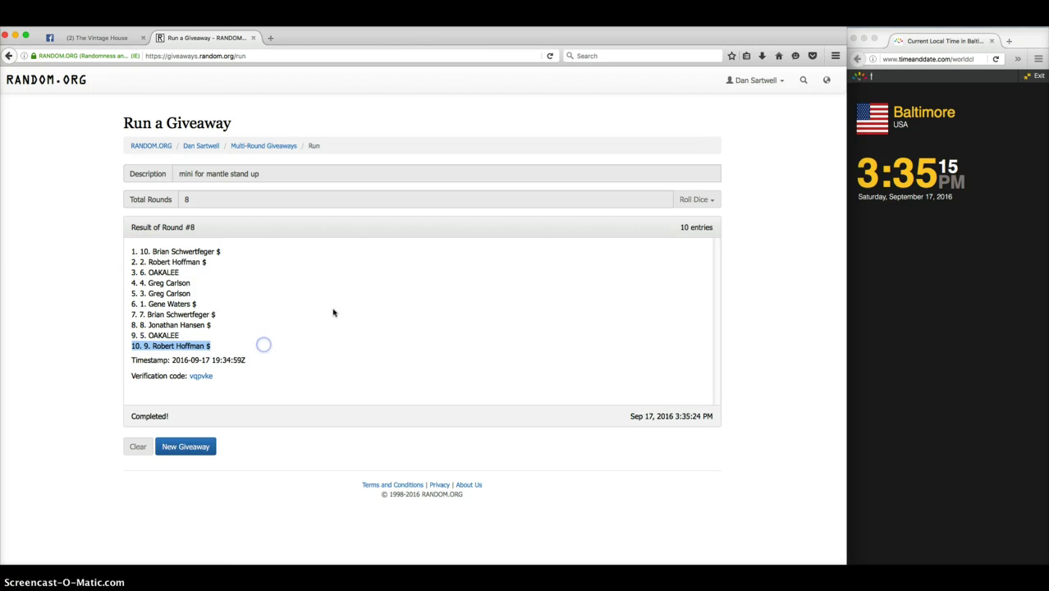
- Comment 'done' at the bottom of the Facebook thread
left_click(122, 40)
scroll(303, 493, "down", 5)
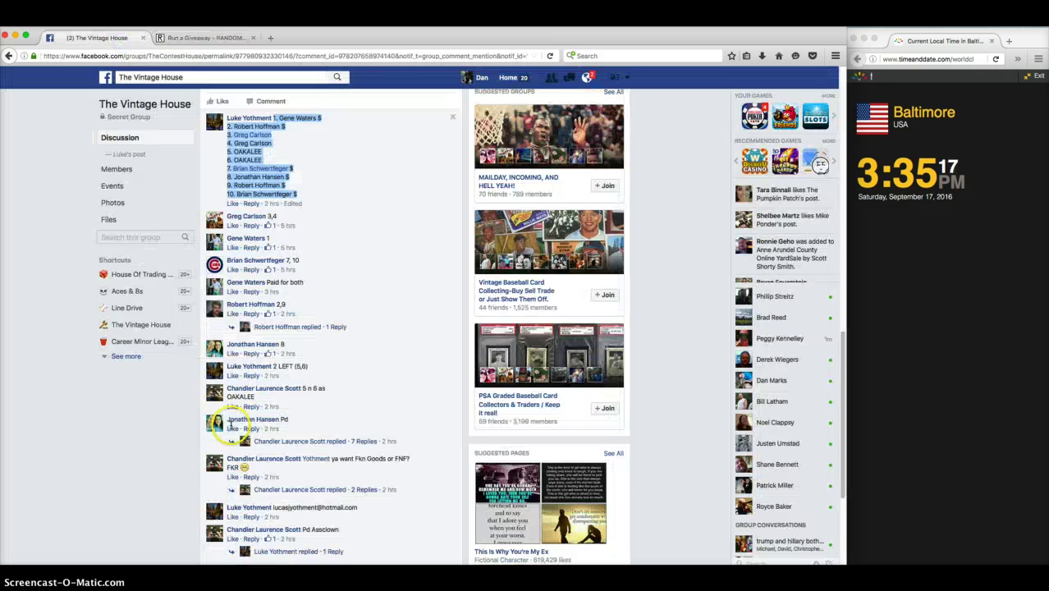
scroll(303, 493, "down", 5)
scroll(303, 508, "down", 5)
left_click(300, 515)
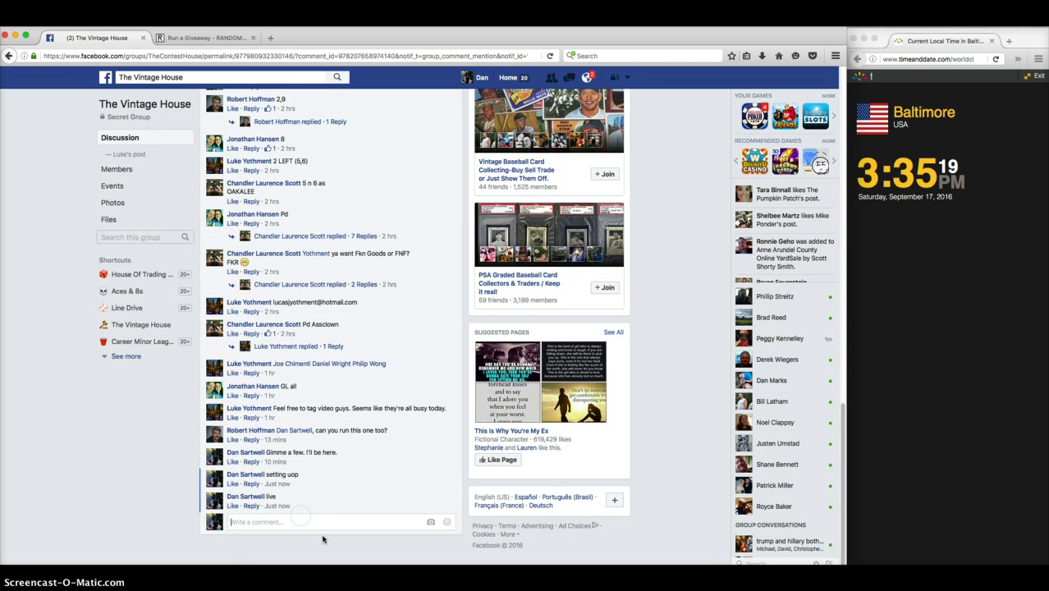
type("done")
key("Return")
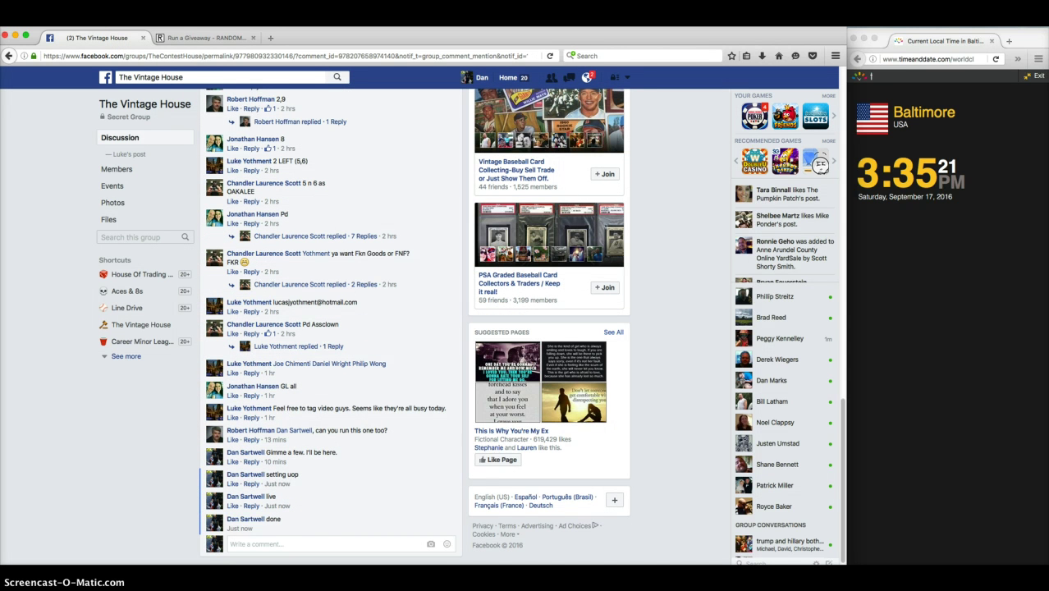